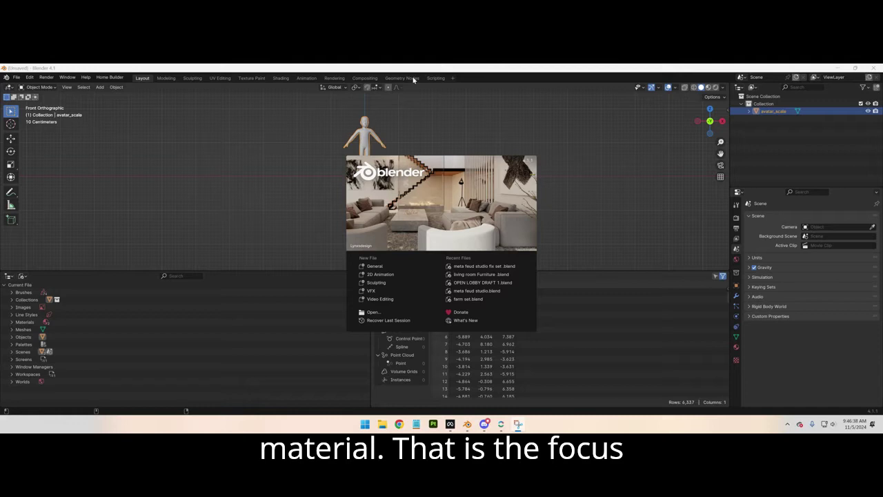
Dismiss the splash screen, enlarge the 3D viewport and frame the avatar_scale figure at an angle.
left_click(610, 164)
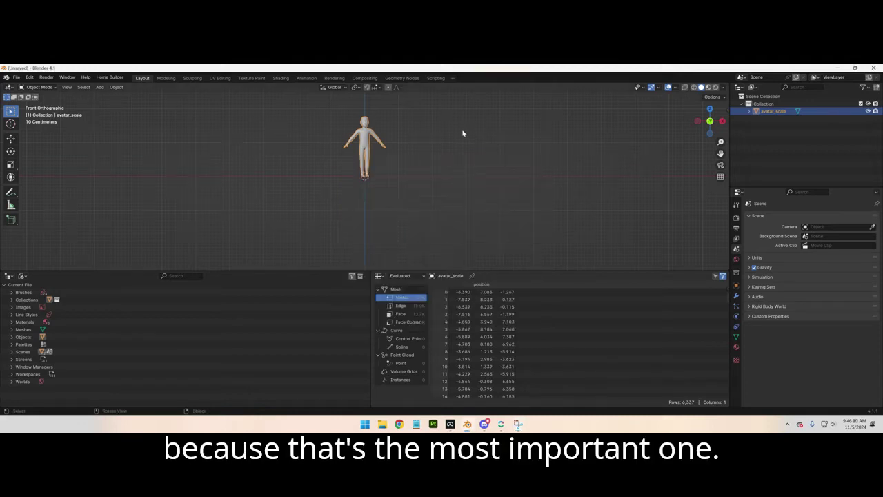
key("KP_Decimal")
scroll(510, 156, "up", 4)
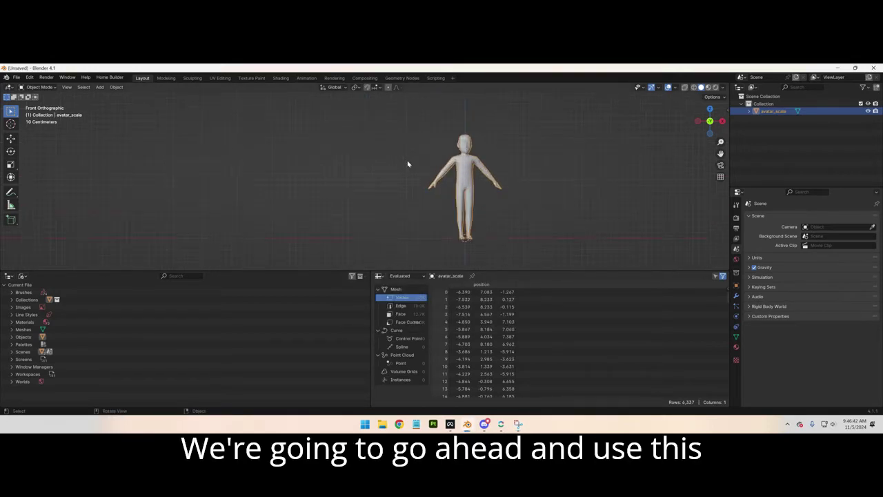
middle_click_drag(468, 156, 403, 158, "shift")
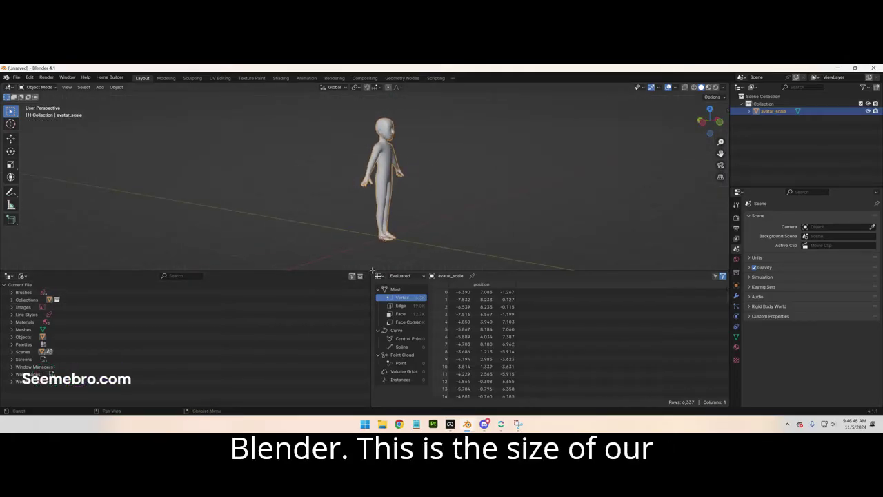
left_click_drag(373, 274, 375, 373)
middle_click_drag(383, 221, 367, 202)
scroll(372, 220, "up", 4)
scroll(386, 218, "down", 2)
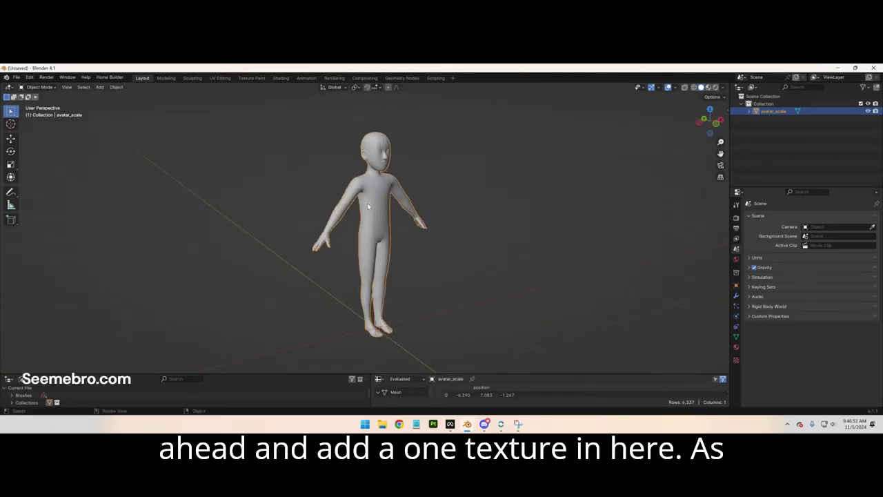
Set the base color of the avatar's FbStandard material to red and switch the viewport to Material Preview shading.
left_click(736, 348)
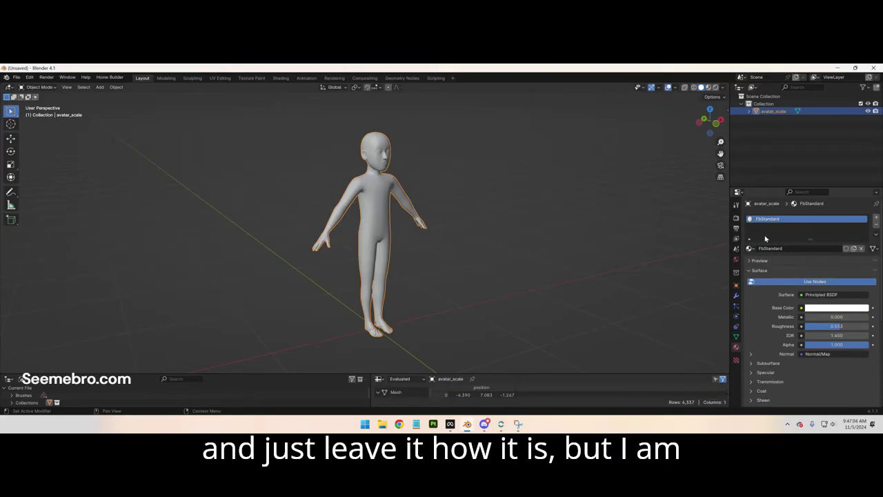
left_click(837, 308)
left_click(824, 256)
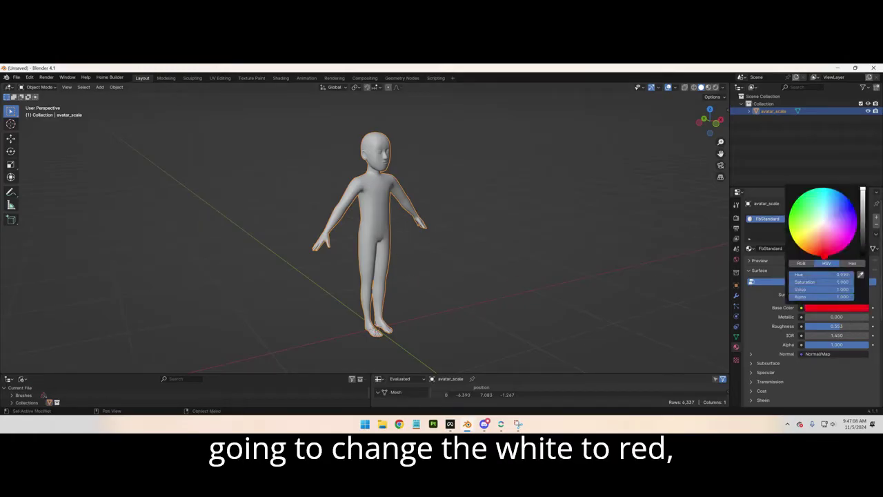
left_click(708, 91)
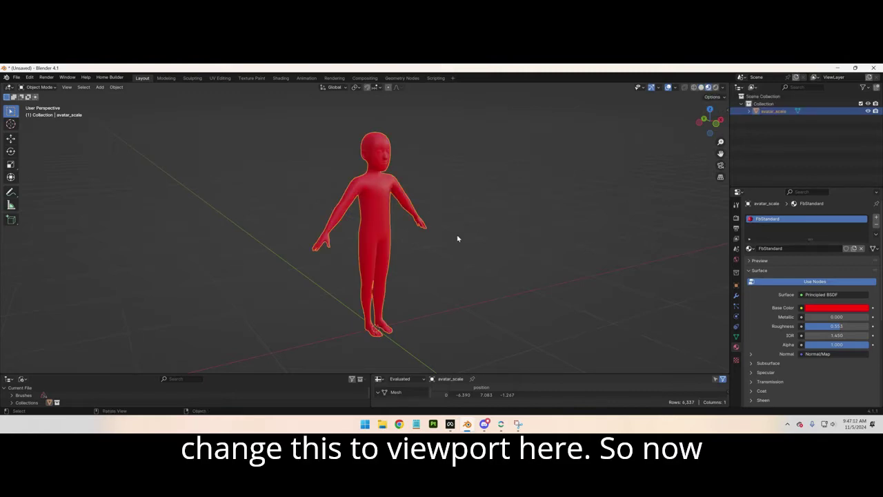
mouse_move(459, 236)
middle_mouse_down()
mouse_move(380, 227)
mouse_move(561, 232)
mouse_move(407, 228)
mouse_move(522, 230)
middle_mouse_up()
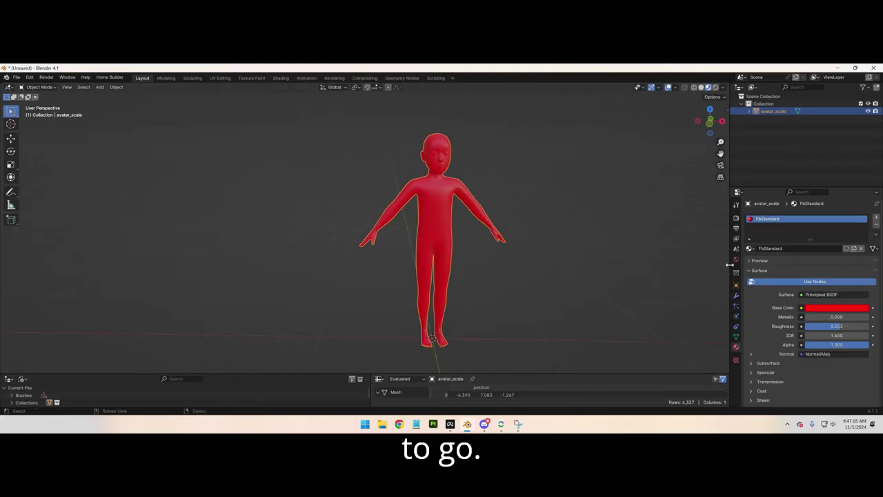
middle_click_drag(690, 262, 467, 218)
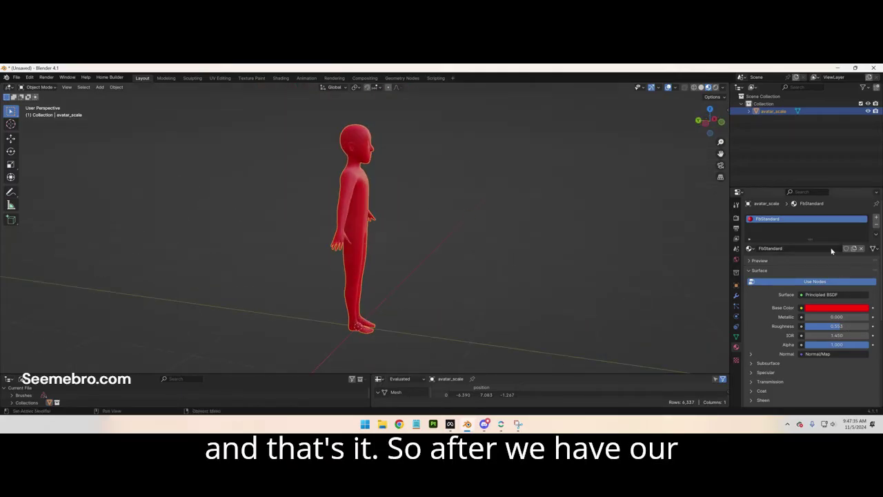
middle_click_drag(427, 210, 363, 214)
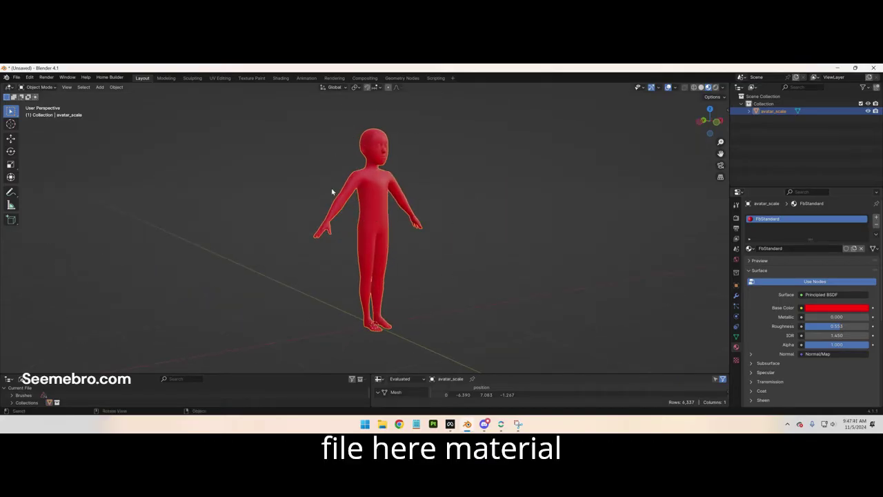
mouse_move(336, 173)
middle_mouse_down()
mouse_move(317, 166)
mouse_move(321, 175)
middle_mouse_up()
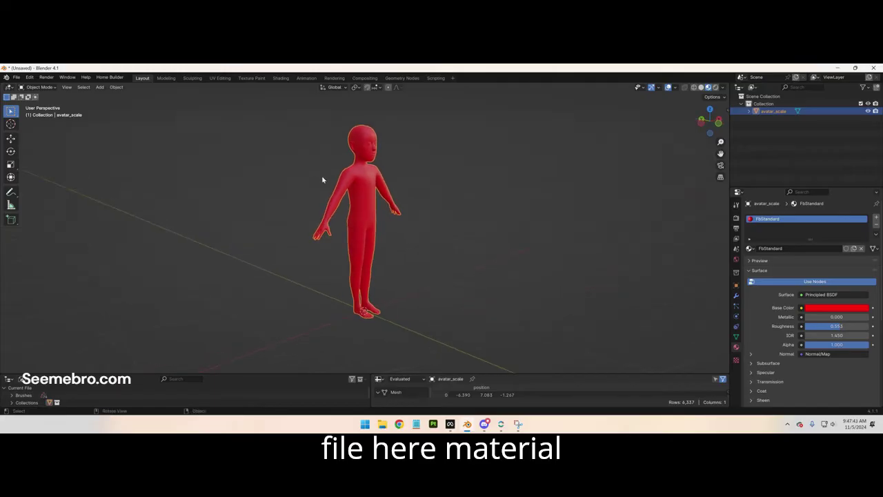
Switch to the UV Editing workspace and fit the avatar's whole UV layout in the UV editor.
left_click(223, 78)
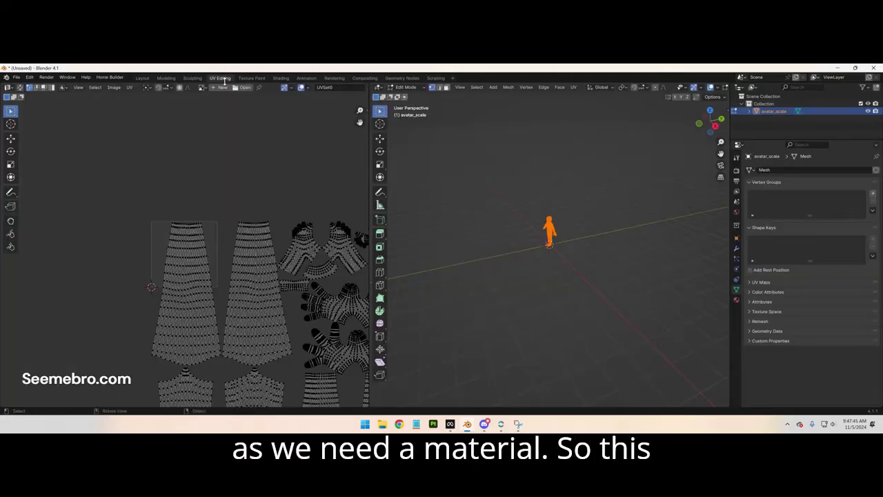
scroll(236, 252, "down", 4)
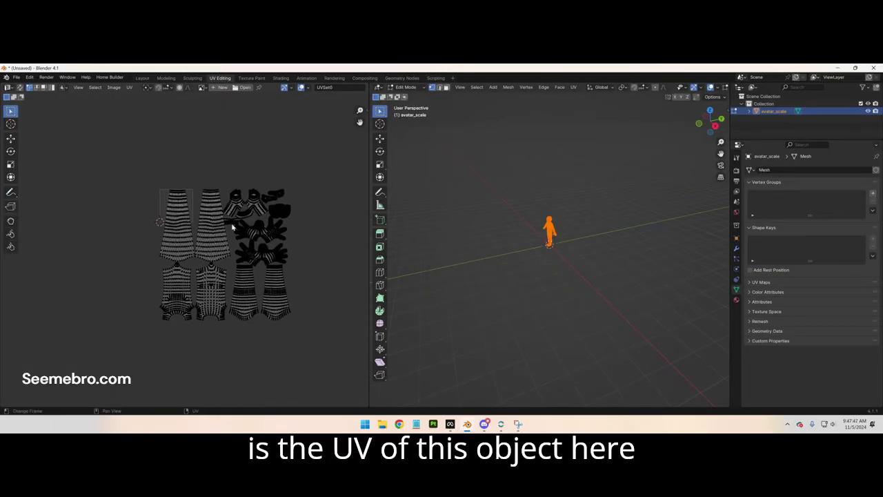
scroll(236, 252, "up", 3)
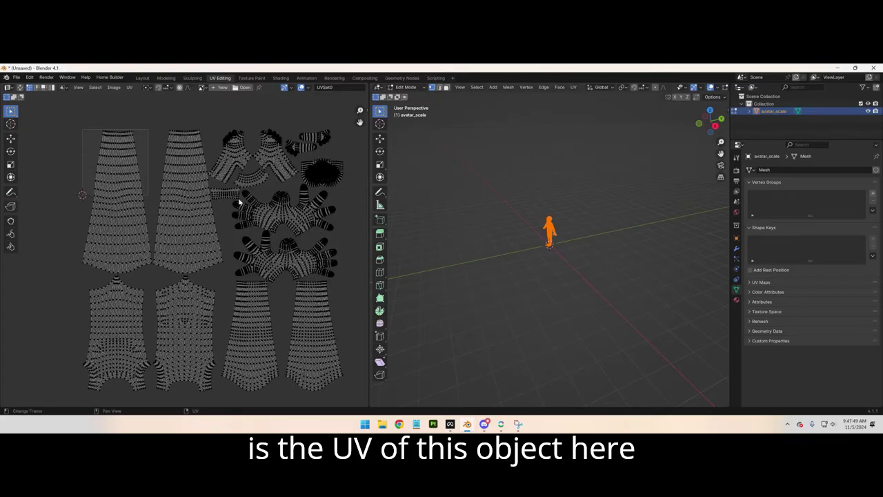
Copy the material's name and start a new image in the UV editor named FbStandard_BR.
left_click(202, 87)
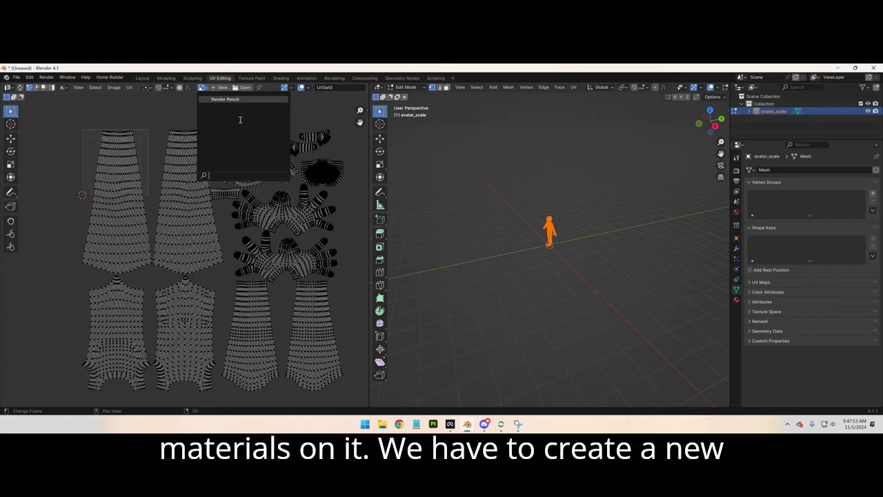
left_click(223, 87)
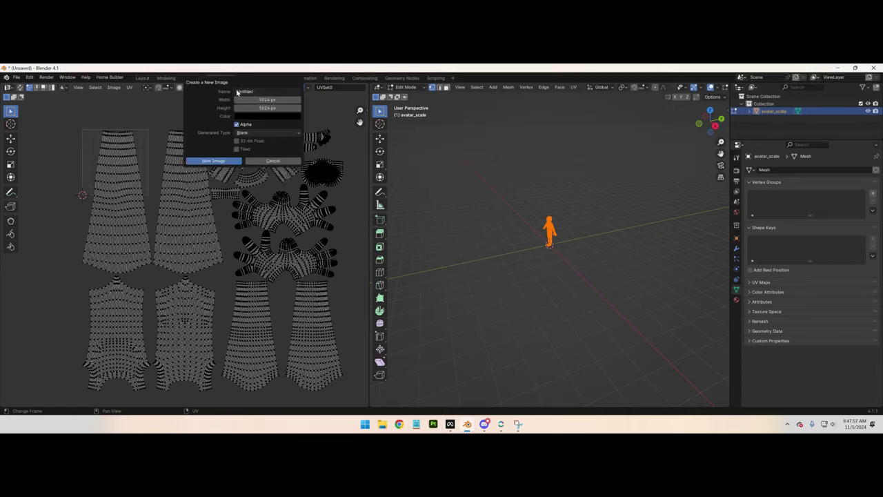
left_click(736, 301)
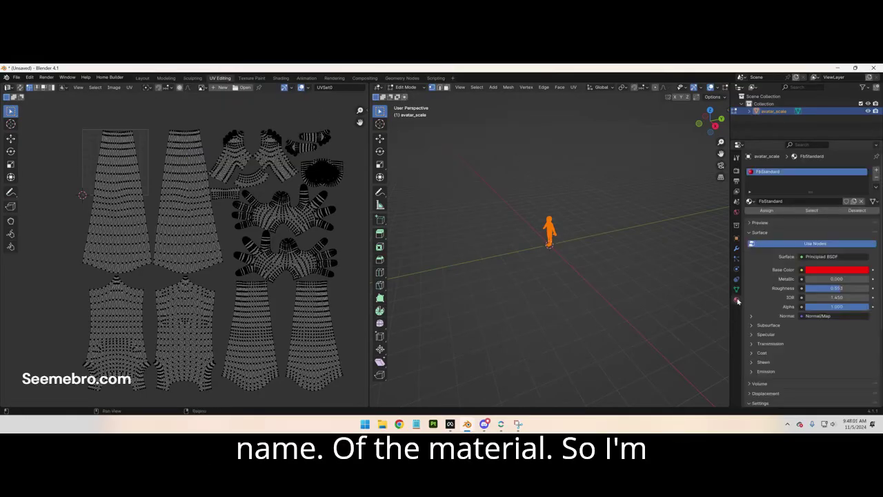
double_click(770, 201)
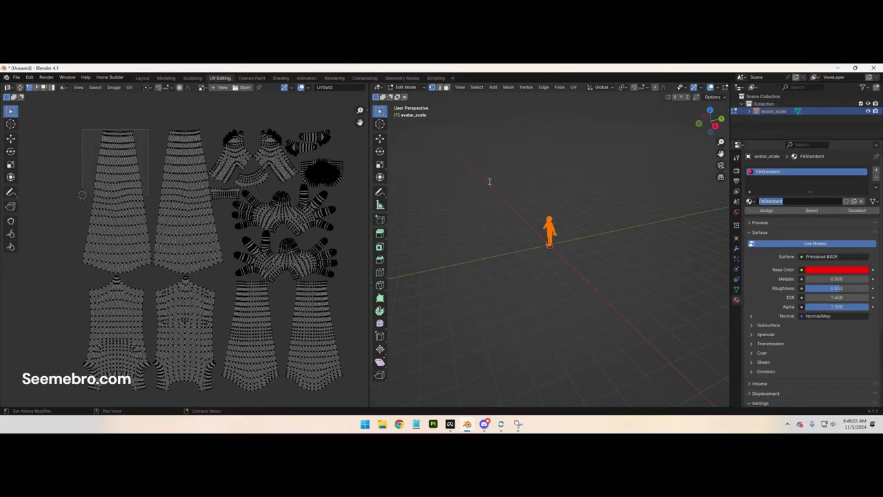
key("ctrl+c")
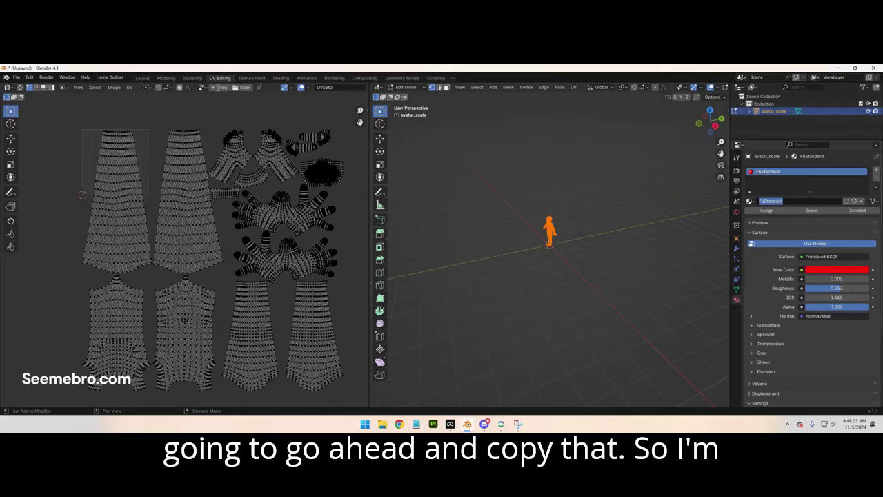
left_click(219, 88)
left_click(261, 91)
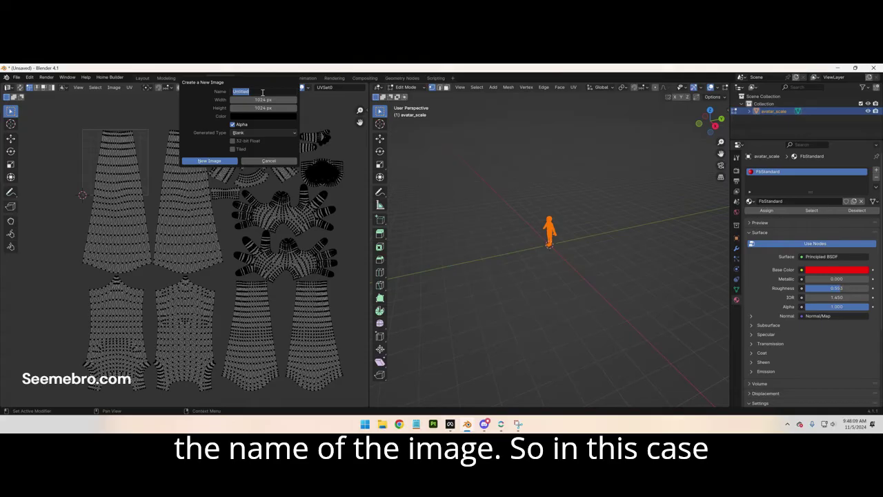
key("ctrl+v")
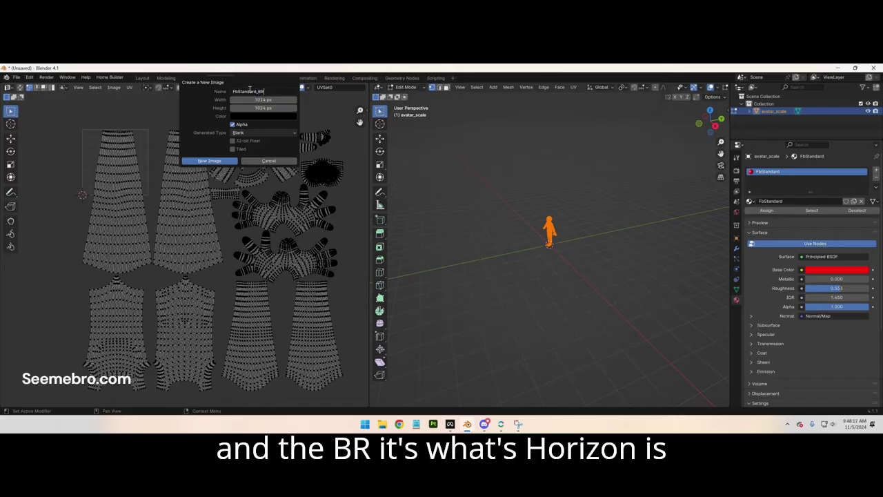
left_click_drag(256, 91, 265, 91)
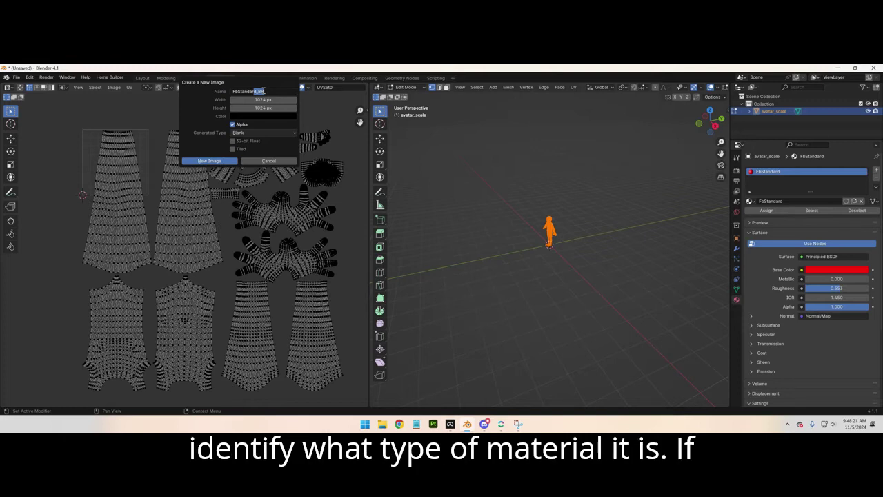
left_click(270, 92)
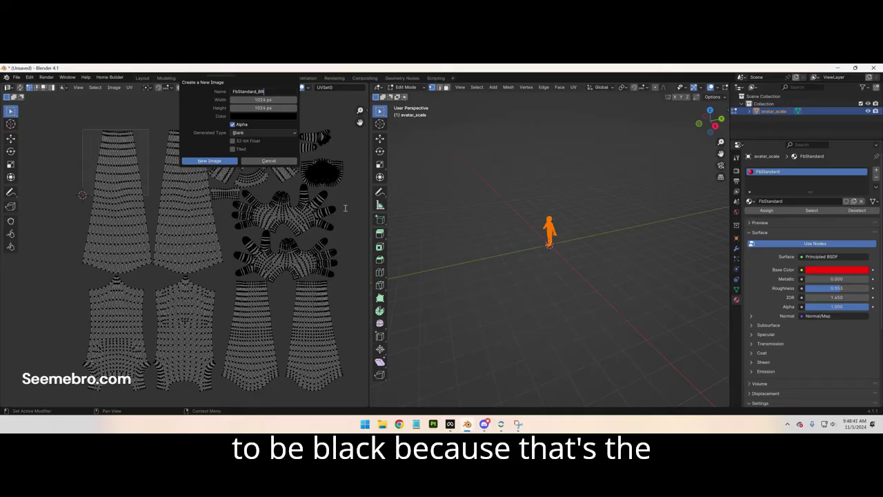
Set the new image's fill color to full-brightness red and create it with the other settings at their defaults.
left_click(265, 116)
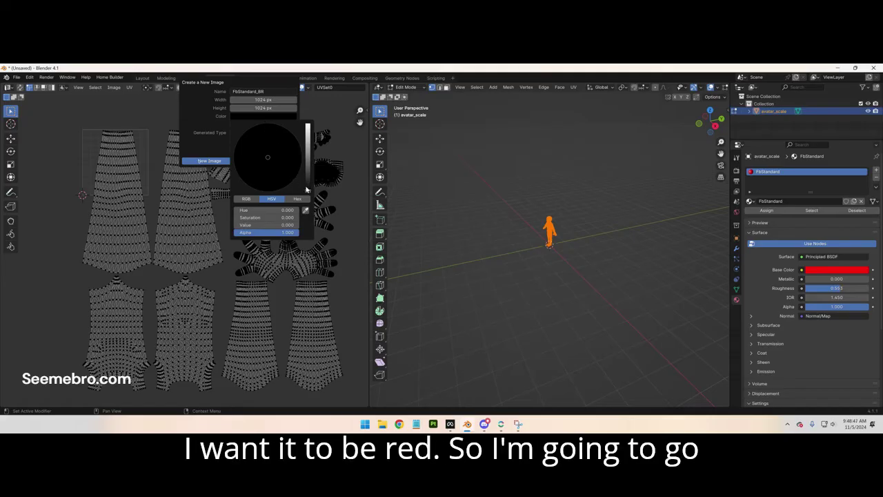
left_click_drag(306, 189, 305, 127)
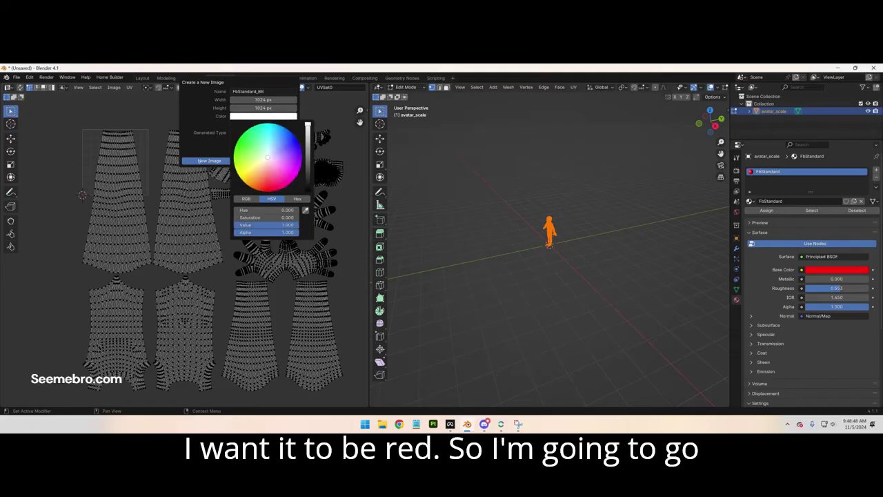
left_click(272, 188)
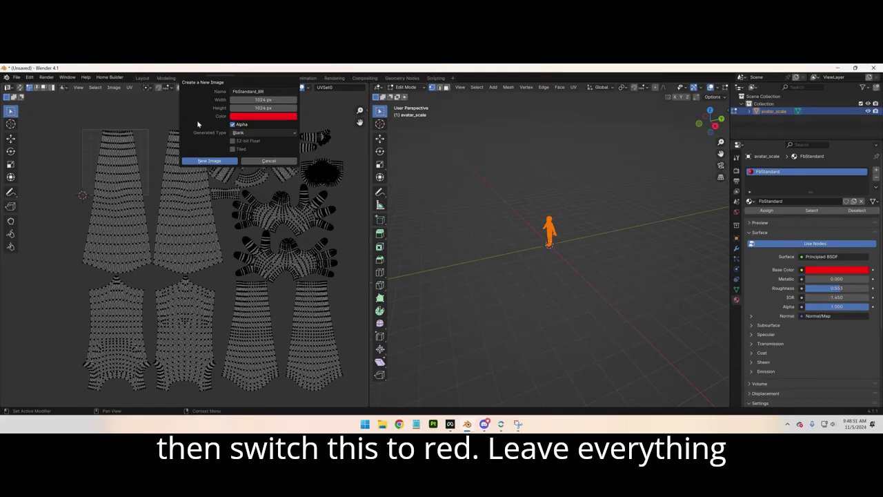
left_click(212, 162)
scroll(211, 179, "down", 4)
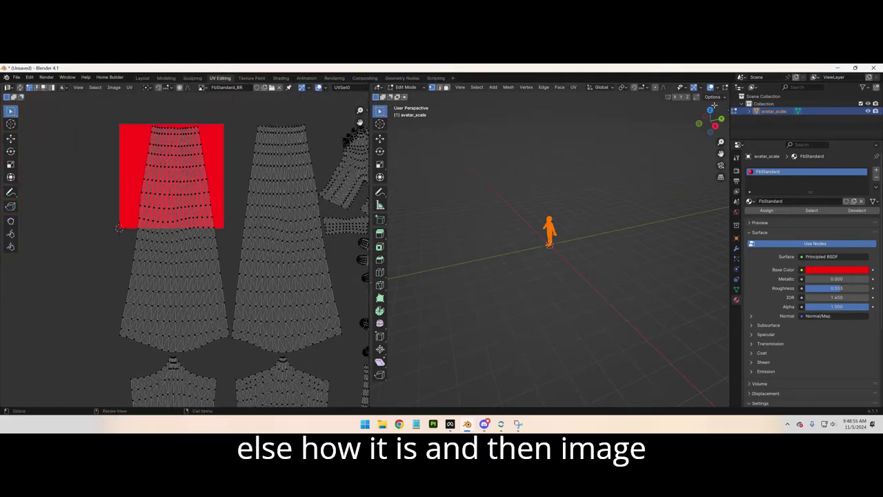
Widen the 3D viewport and show the avatar close up in Material Preview shading, staying in Edit Mode.
left_click_drag(731, 110, 826, 103)
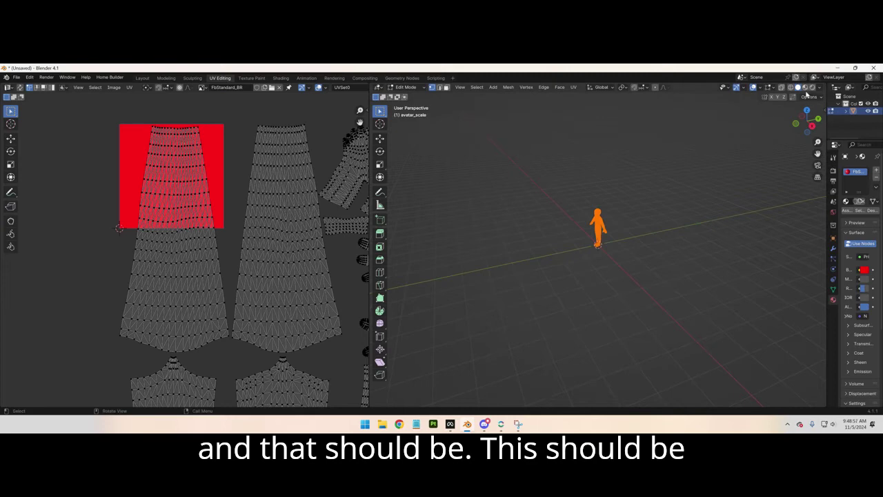
scroll(620, 207, "up", 5)
middle_click_drag(621, 207, 578, 297)
key("Tab")
key("Tab")
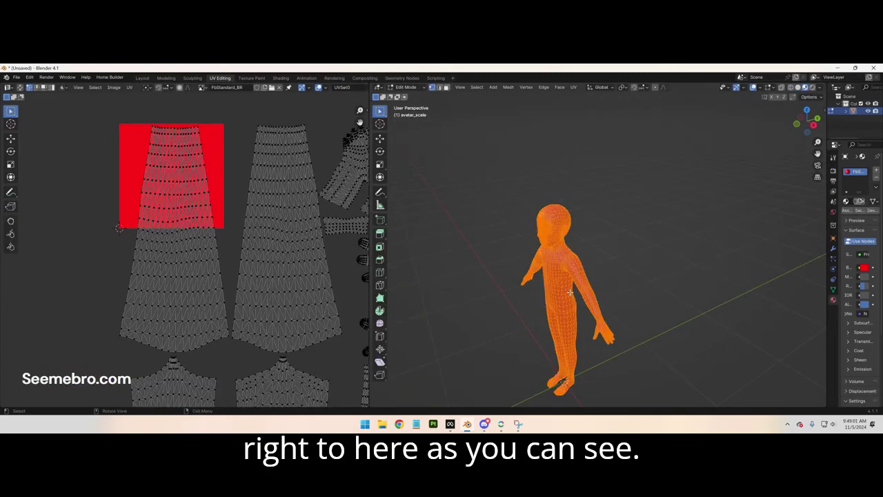
Select all of the avatar's UVs and open Save As for the FbStandard_BR image.
scroll(234, 214, "down", 4)
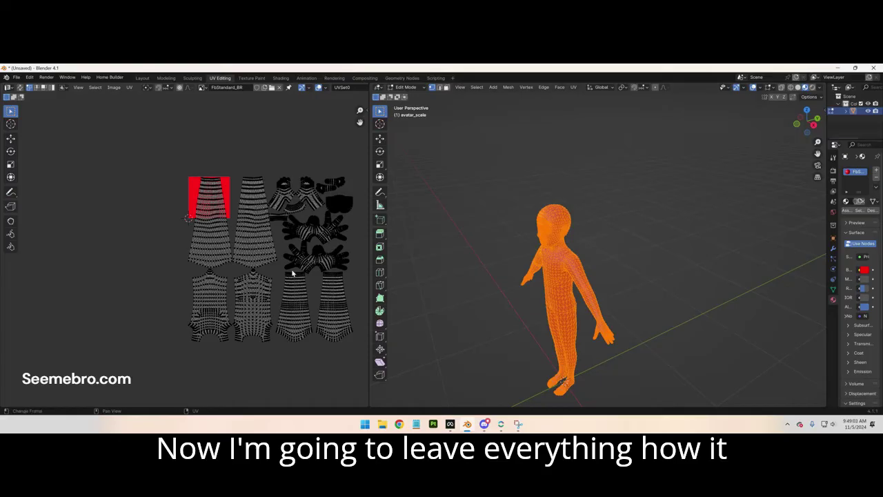
key("a")
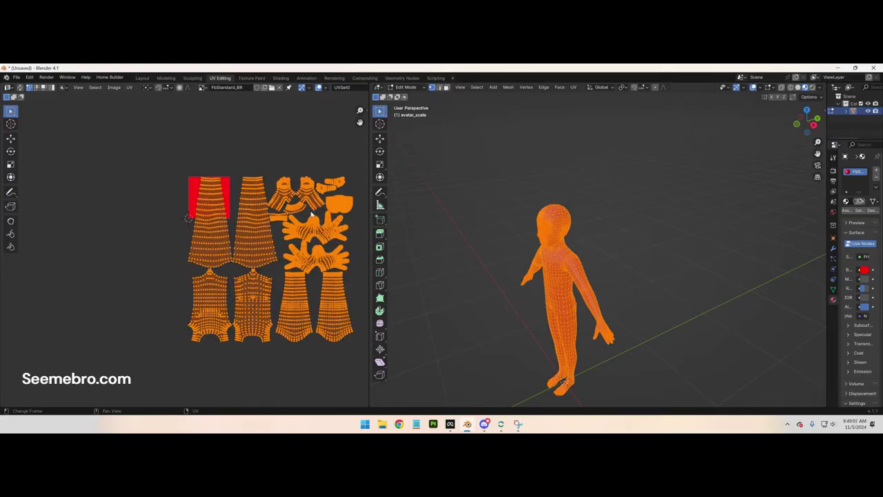
left_click(113, 87)
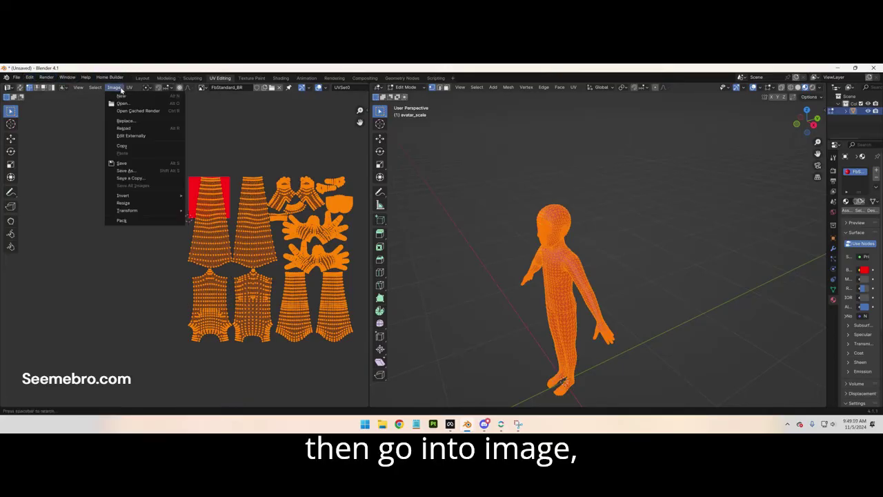
left_click(124, 170)
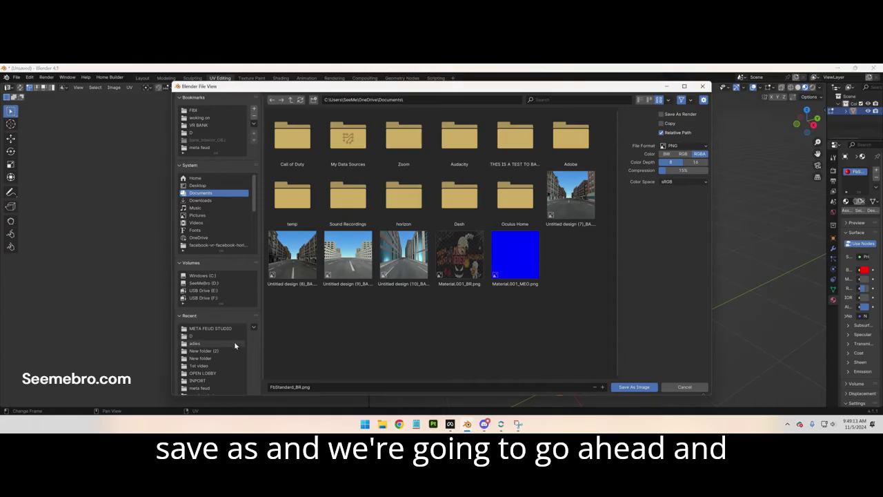
Choose the folder "1st obj to hw" inside the Desktop's "this video here for HW" as the save location for FbStandard_BR.png.
scroll(233, 352, "down", 1)
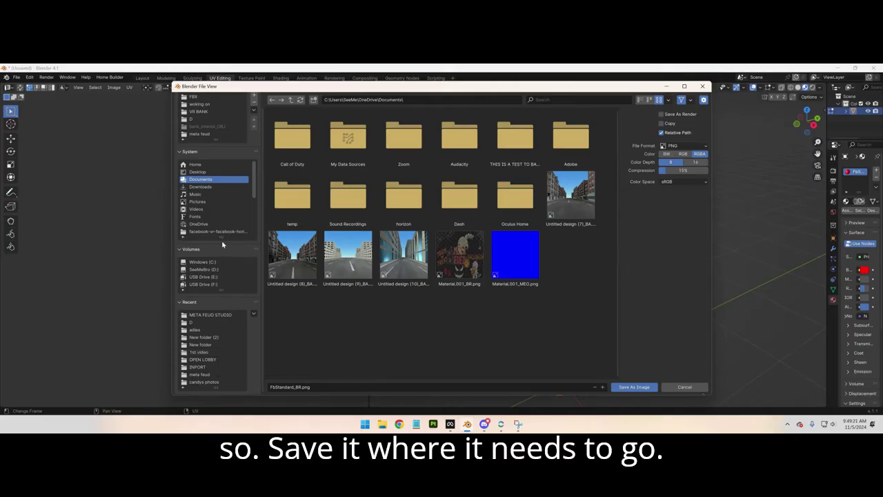
scroll(222, 244, "up", 1)
left_click(198, 185)
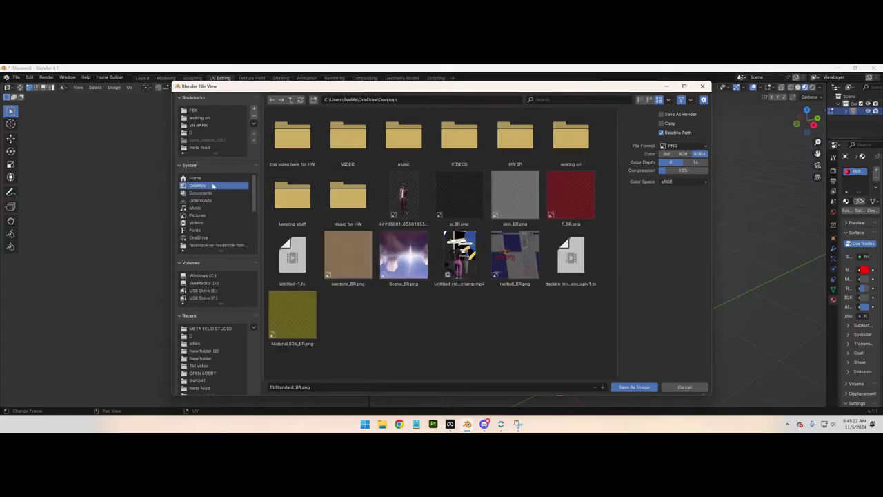
left_click(310, 128)
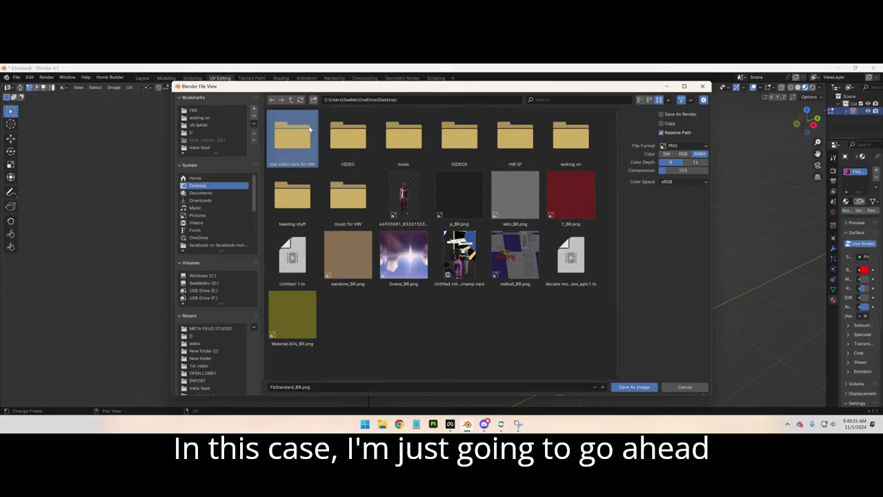
double_click(310, 128)
double_click(307, 140)
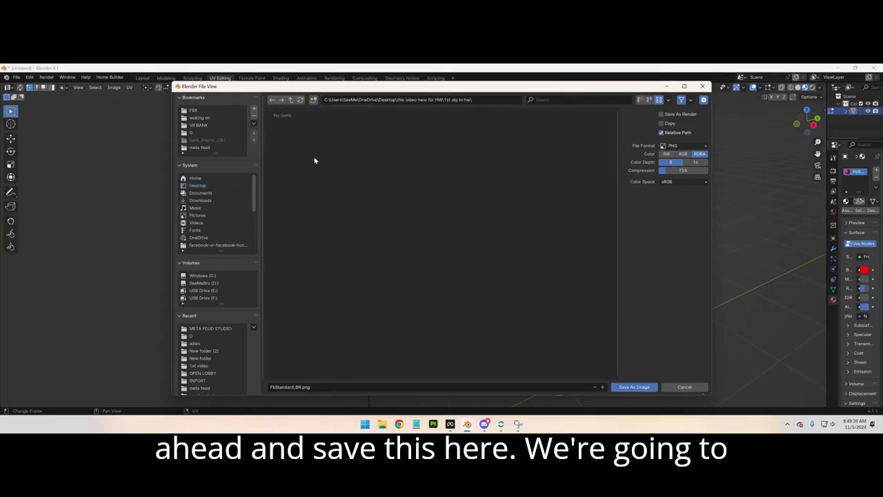
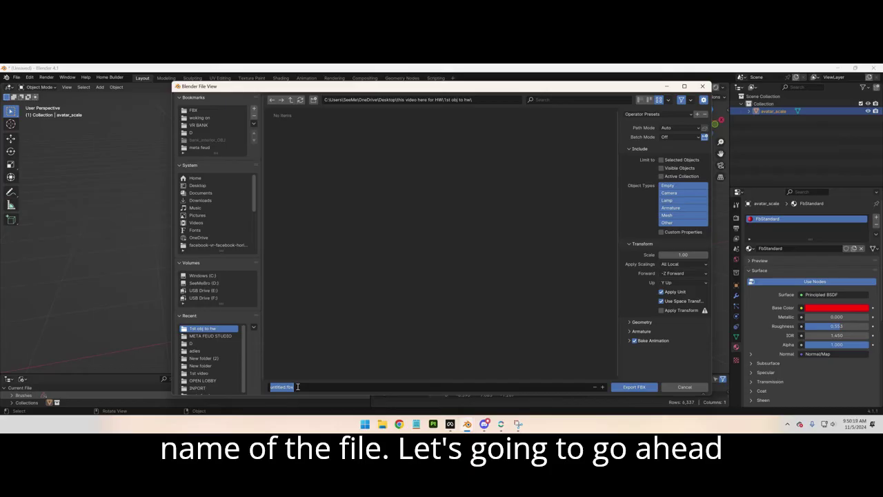
Name the FBX export file seembro and limit the export to selected objects of type Mesh.
type("S")
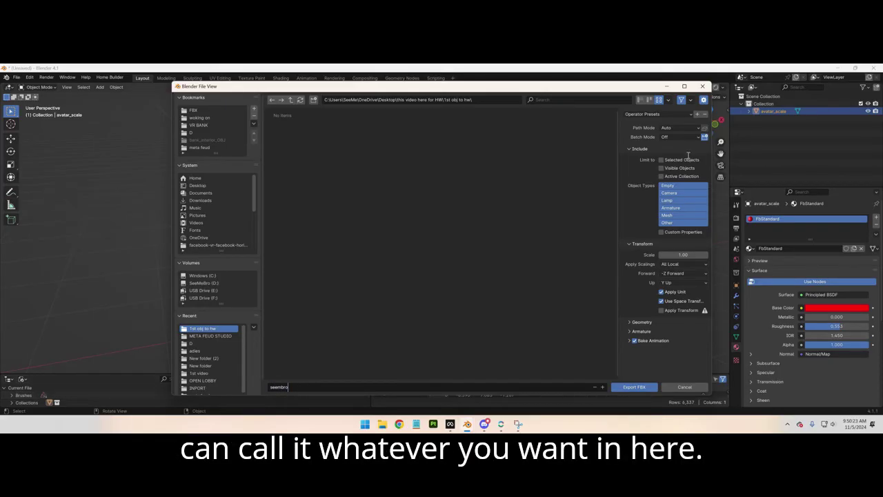
left_click_drag(542, 87, 518, 257)
left_click_drag(432, 261, 428, 95)
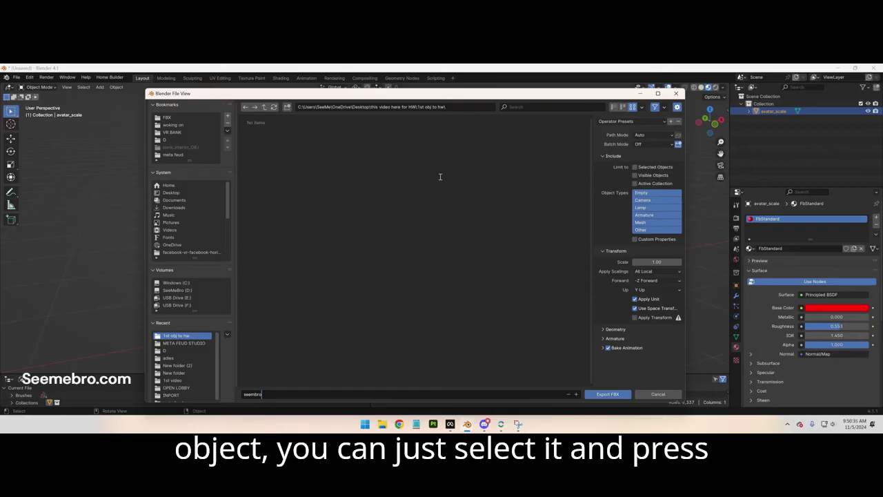
left_click(635, 167)
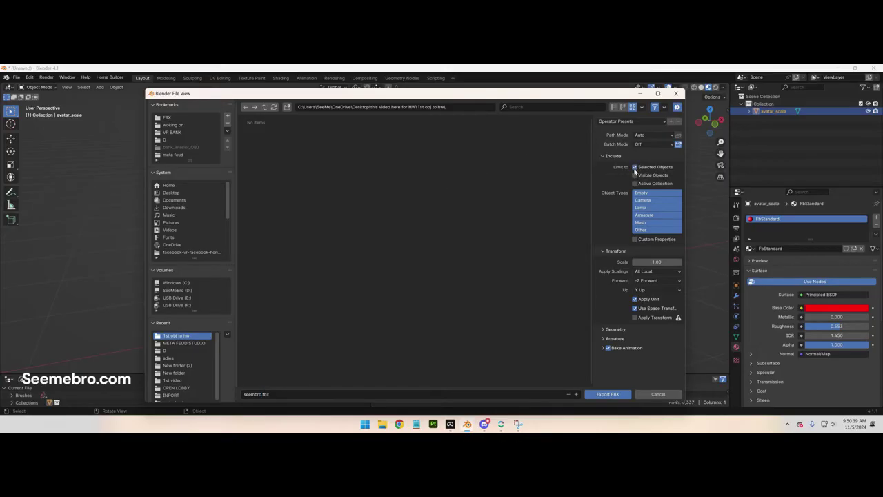
left_click(652, 222)
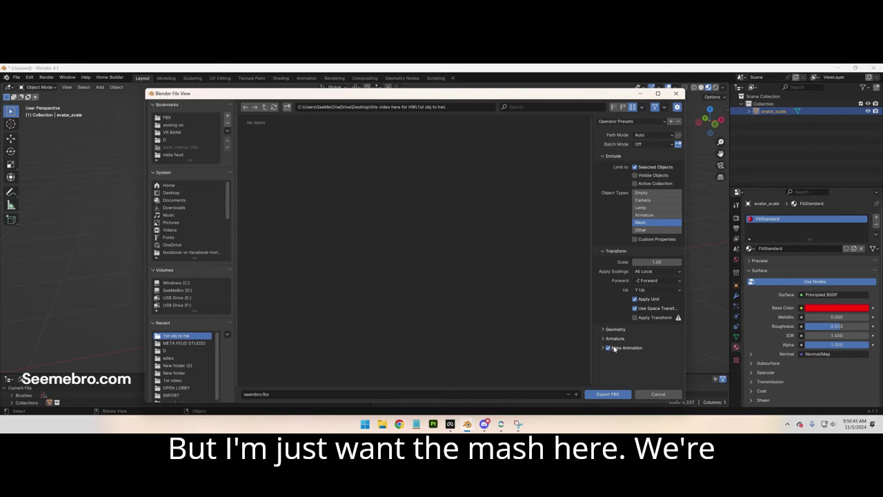
Set the export's forward axis to Z Forward, turn off Bake Animation and export the FBX.
left_click(658, 280)
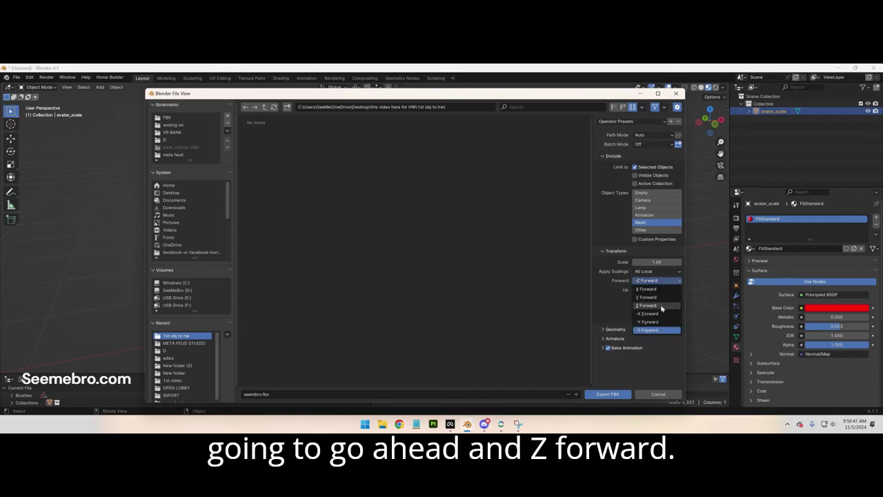
left_click(662, 305)
left_click(631, 348)
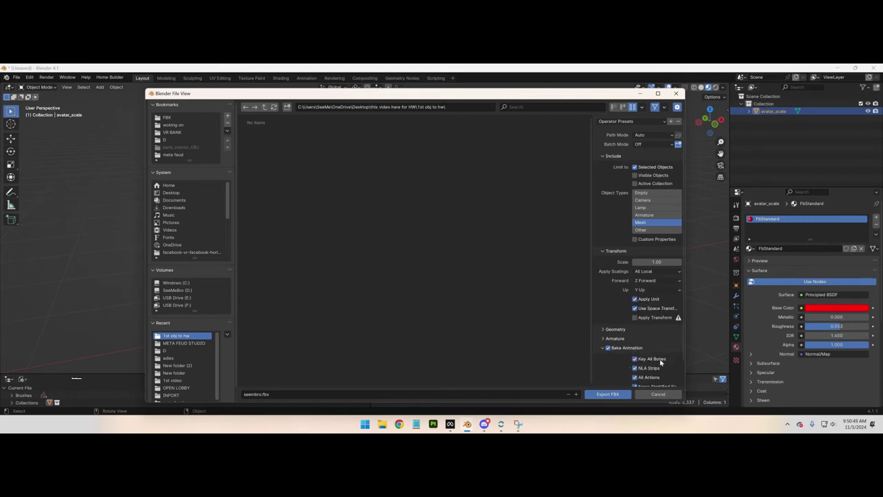
left_click(610, 351)
left_click(608, 348)
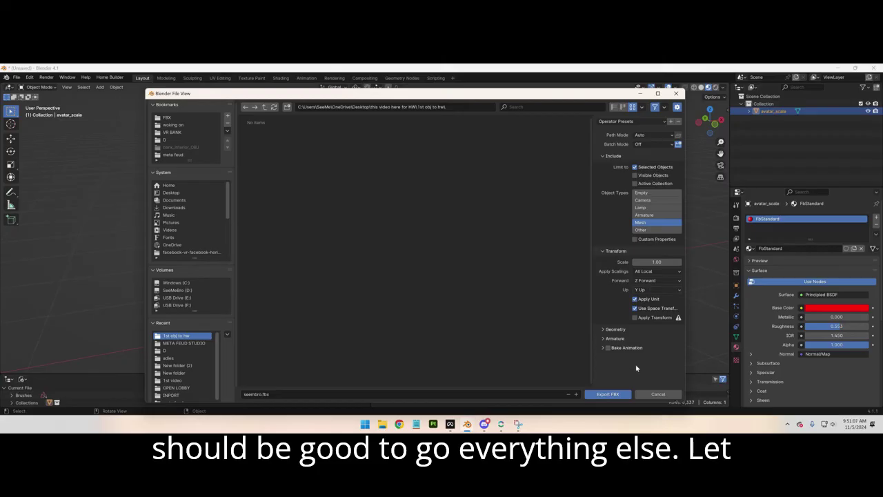
left_click(610, 394)
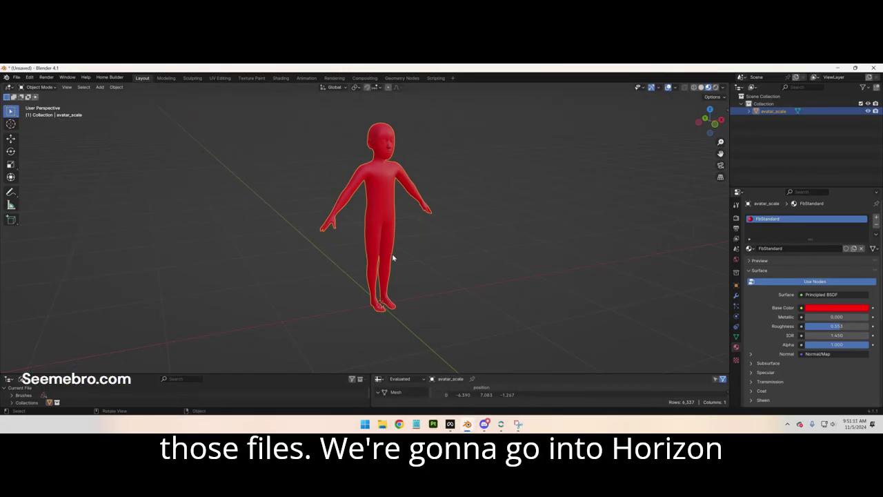
Switch to the Horizon Worlds editor and start adding a new 3D model to My Assets.
left_click(502, 425)
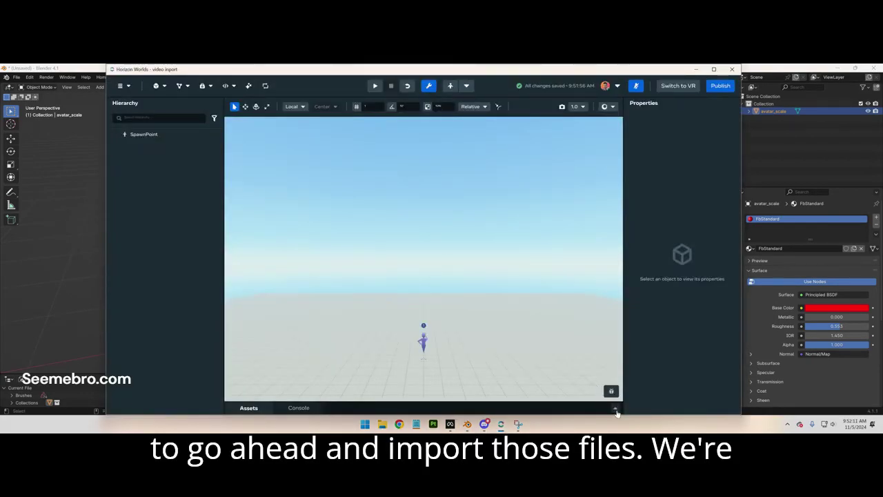
left_click(615, 410)
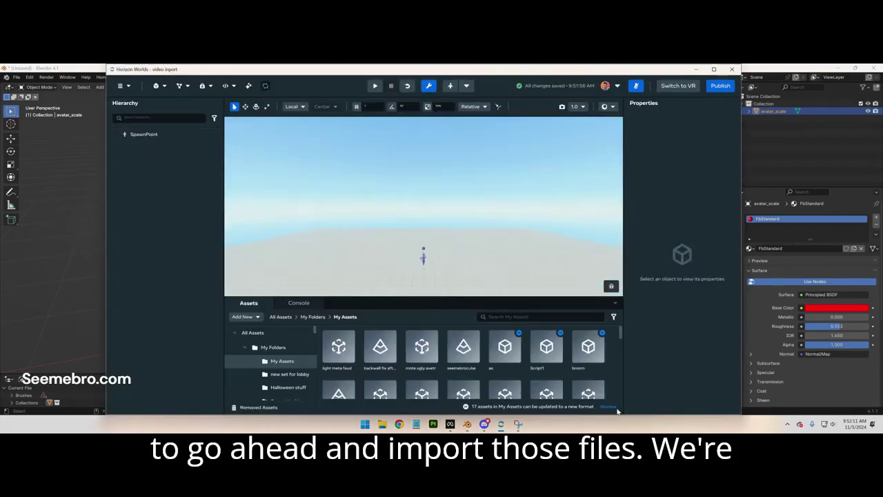
left_click(257, 317)
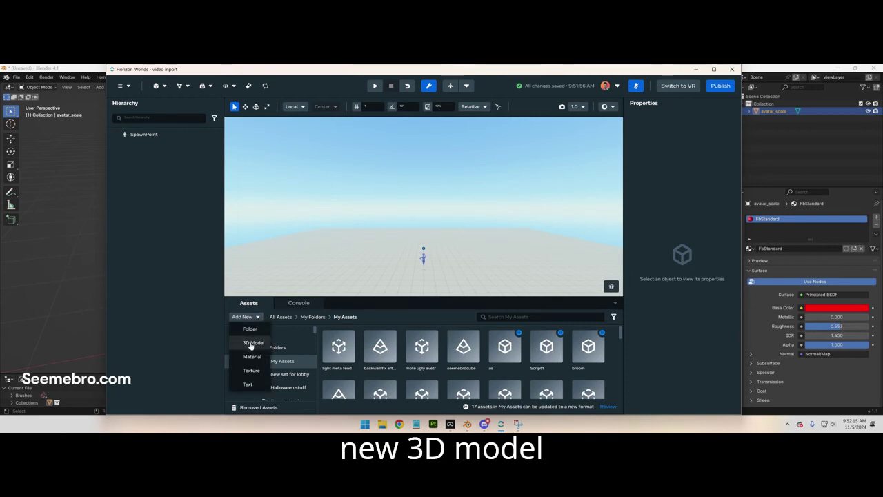
left_click(253, 343)
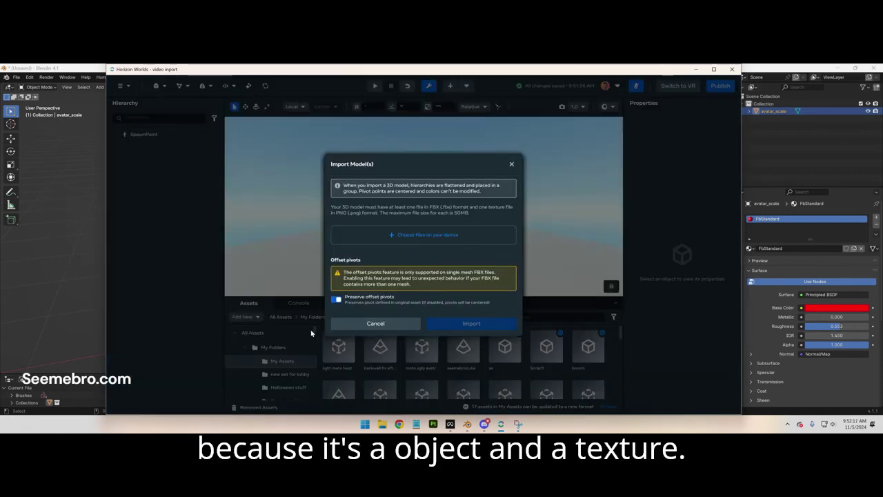
Choose FbStandard_BR.png and seembro.fbx from the "1st obj to hw" folder as the files to import.
left_click(423, 238)
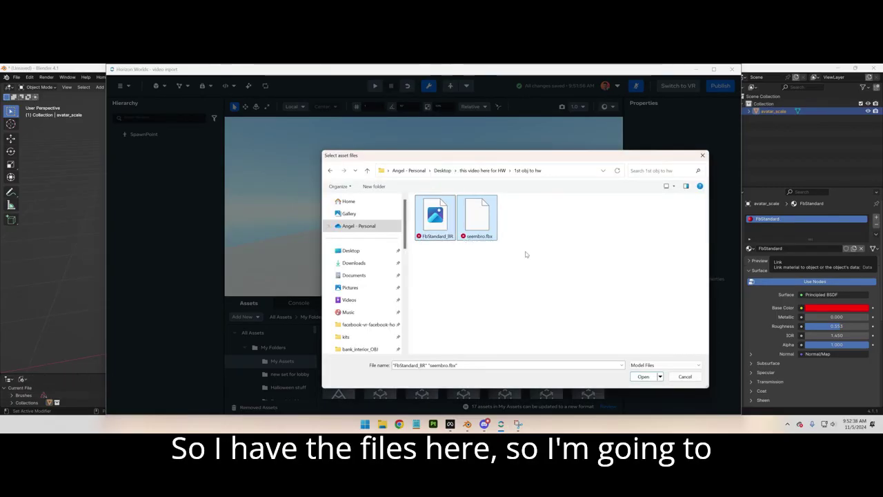
left_click_drag(527, 255, 434, 236)
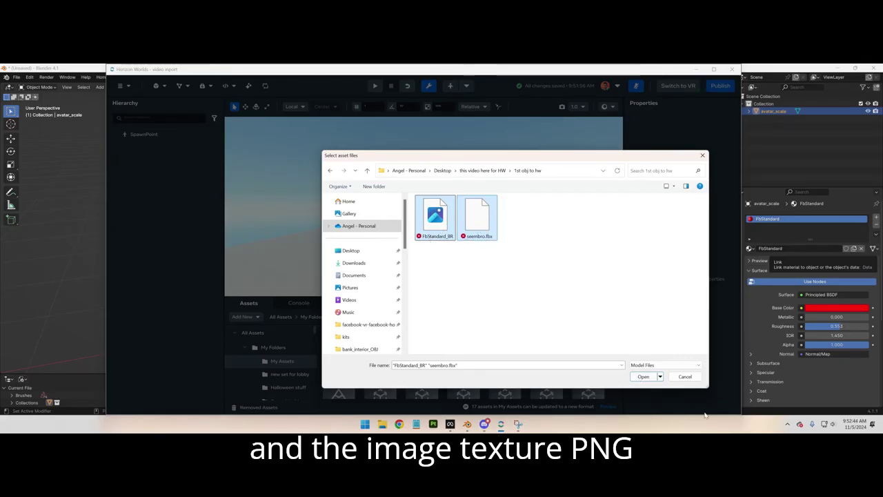
left_click(644, 378)
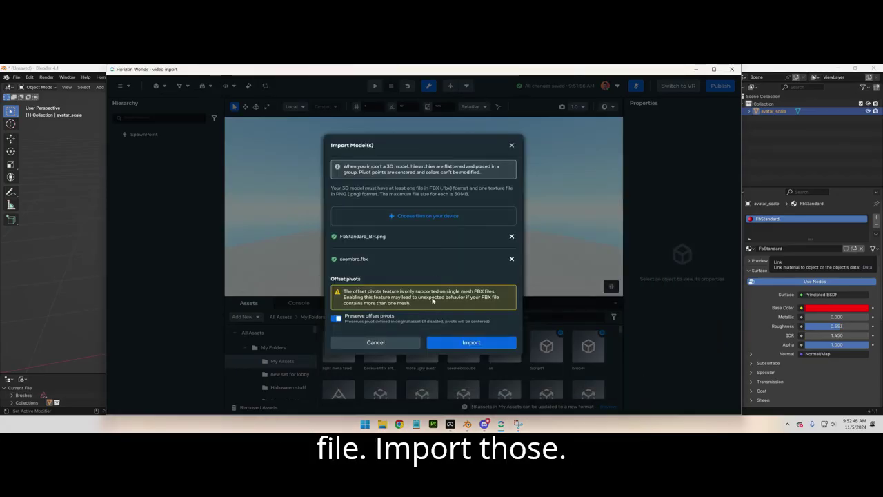
Turn off Preserve offset pivots and import the model with its texture.
left_click(335, 318)
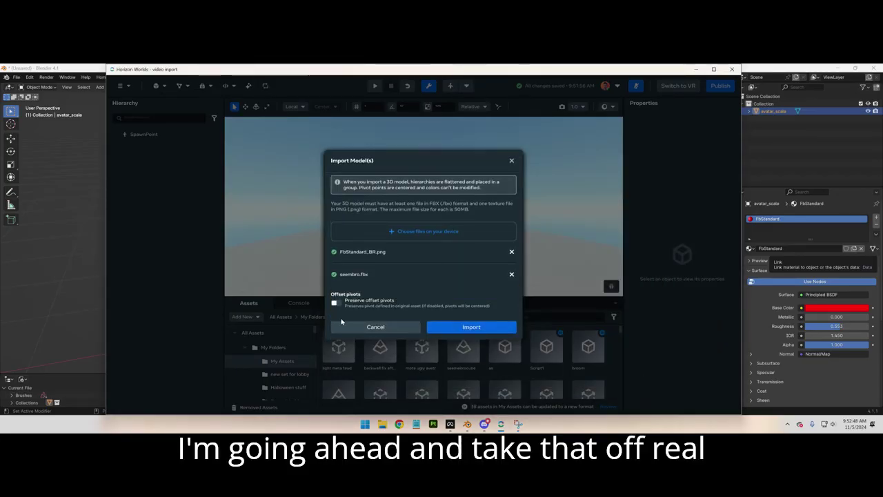
left_click(470, 330)
left_click_drag(411, 296, 412, 326)
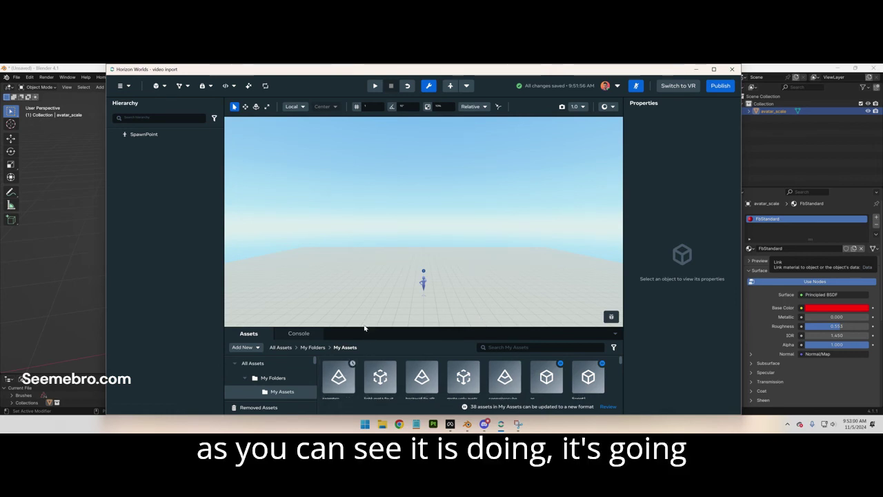
left_click_drag(363, 327, 365, 310)
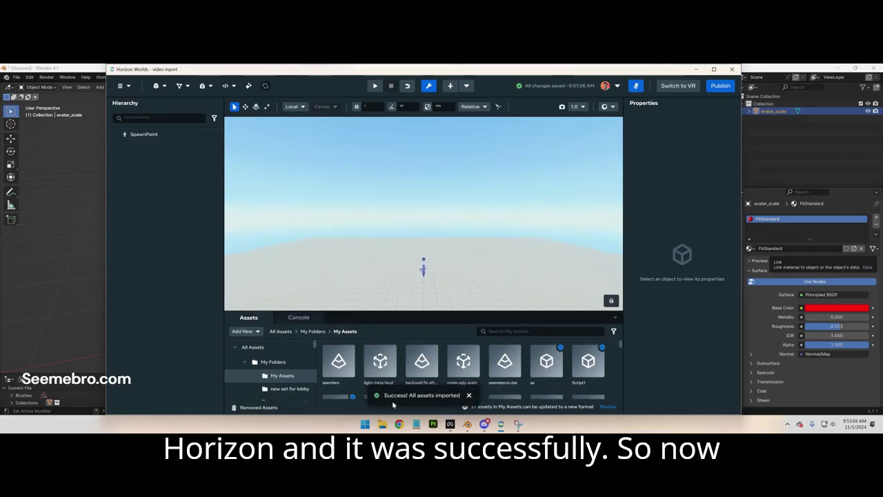
Place the imported seembro asset in the world.
right_click(338, 370)
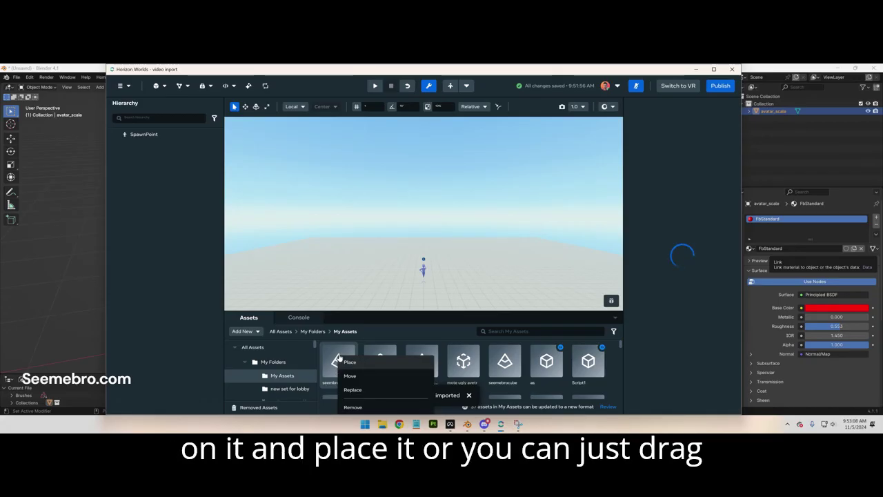
left_click(345, 364)
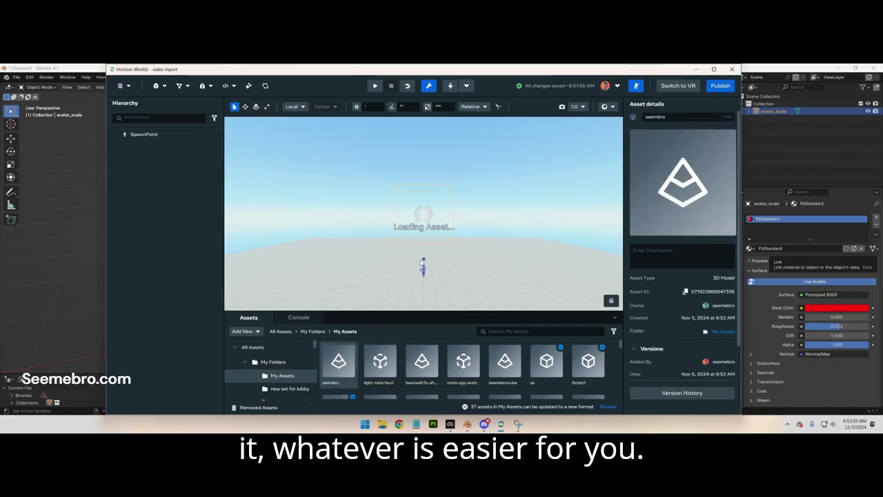
right_click_drag(397, 236, 568, 249)
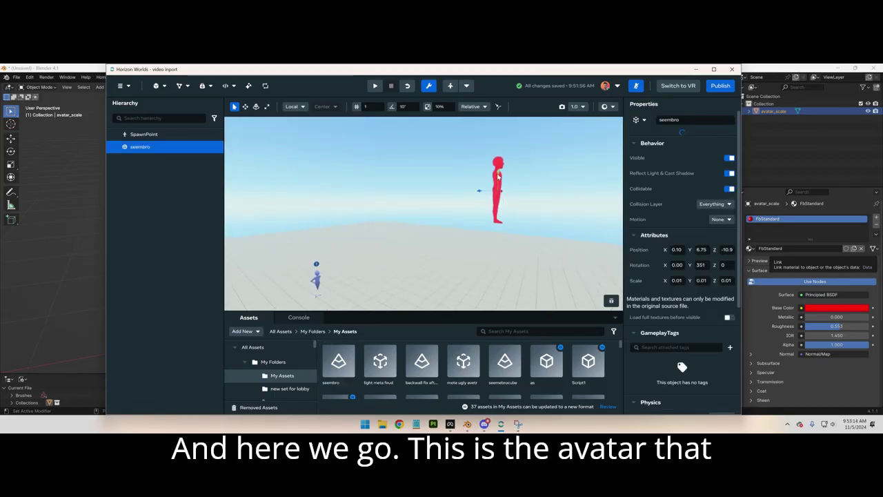
Move the placed avatar model straight down toward the ground, to a Y position of about 0.99.
right_click_drag(498, 177, 453, 230)
key("w")
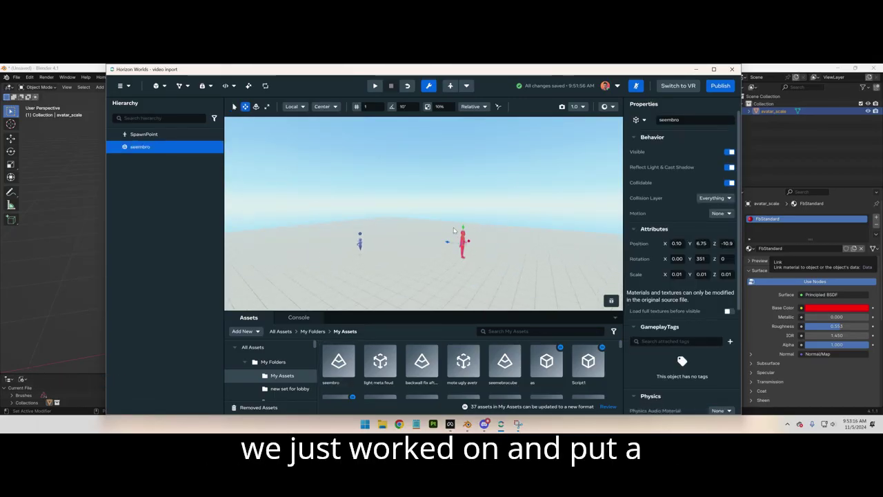
left_click_drag(454, 229, 467, 291)
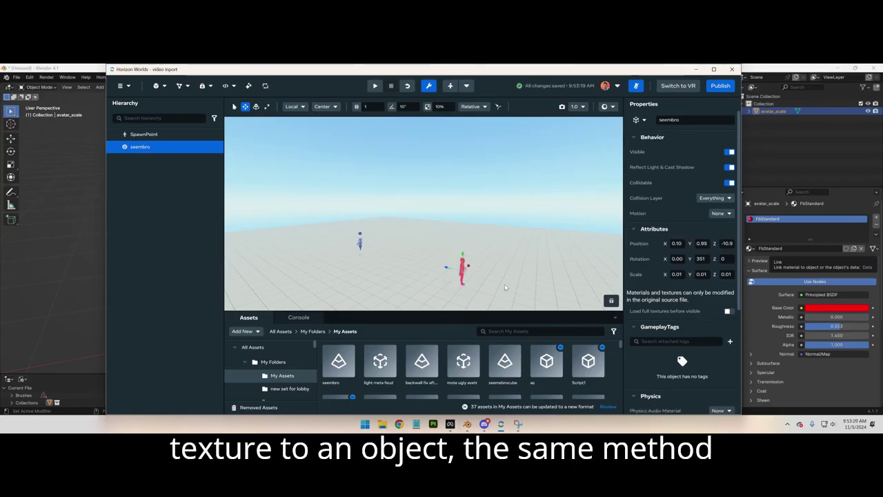
Preview the world and walk the player around the red avatar model to examine its texture and scale.
right_click(504, 287)
left_click(545, 337)
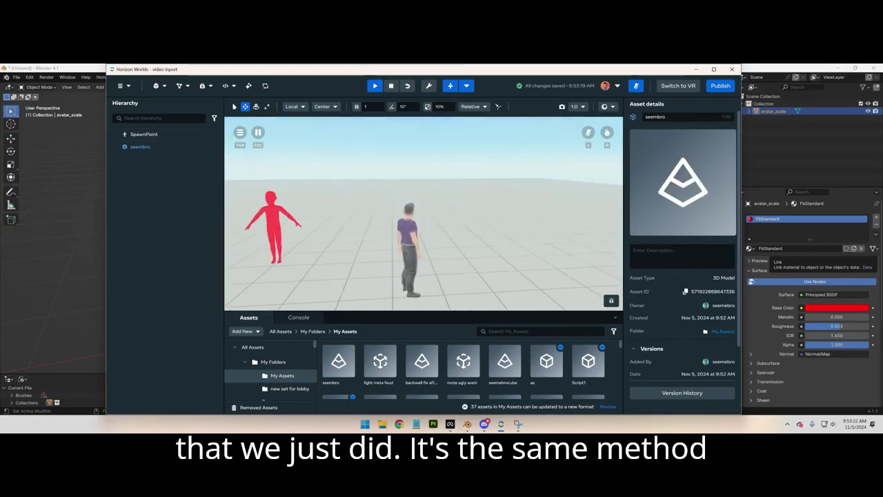
key("w")
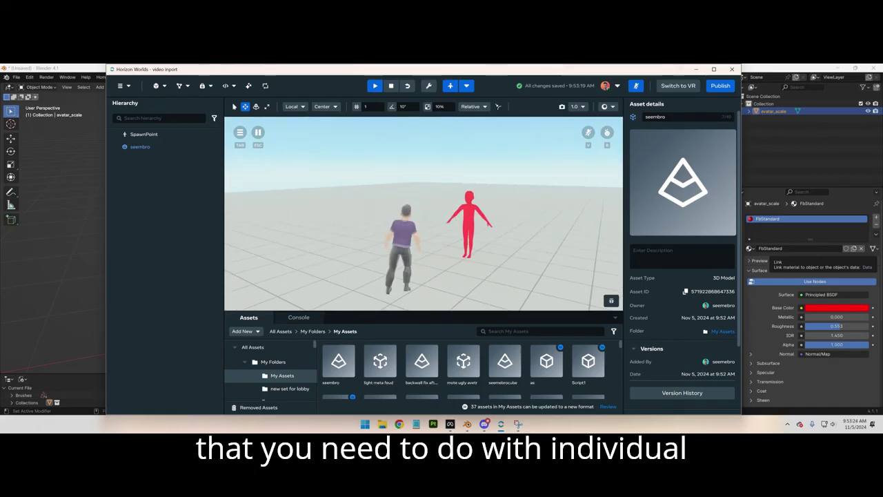
key("w")
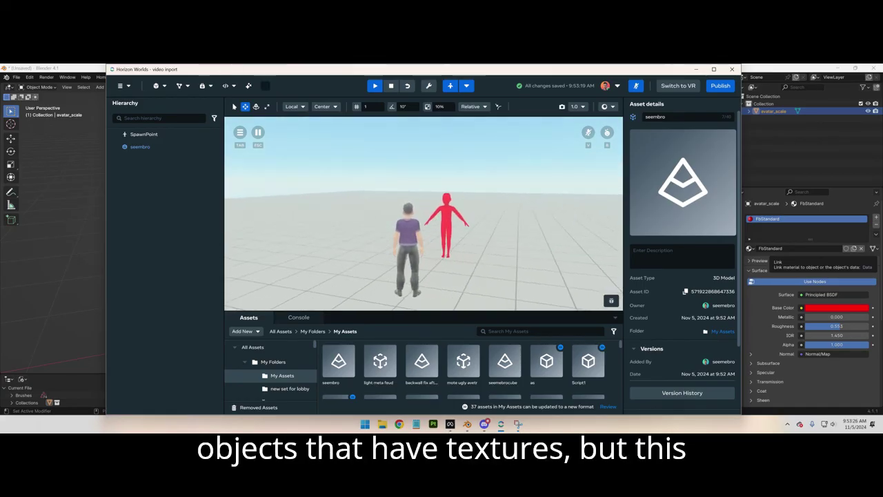
key("d")
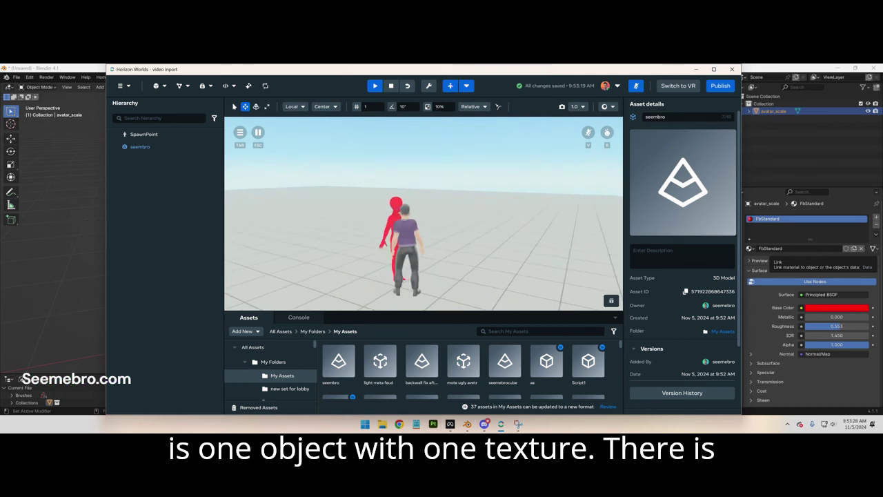
key("a")
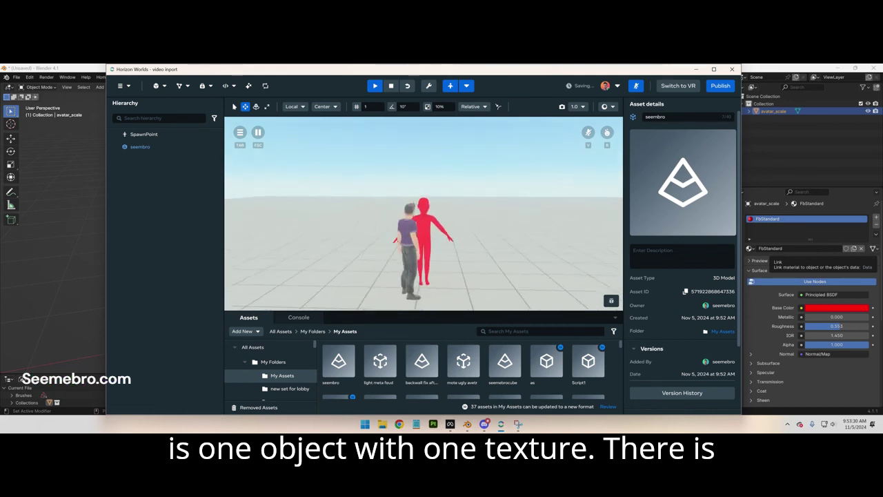
key("w")
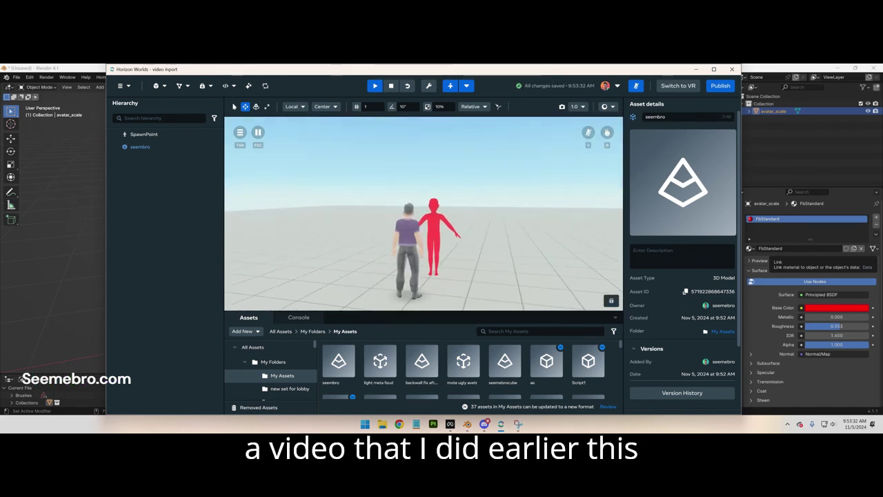
key("d")
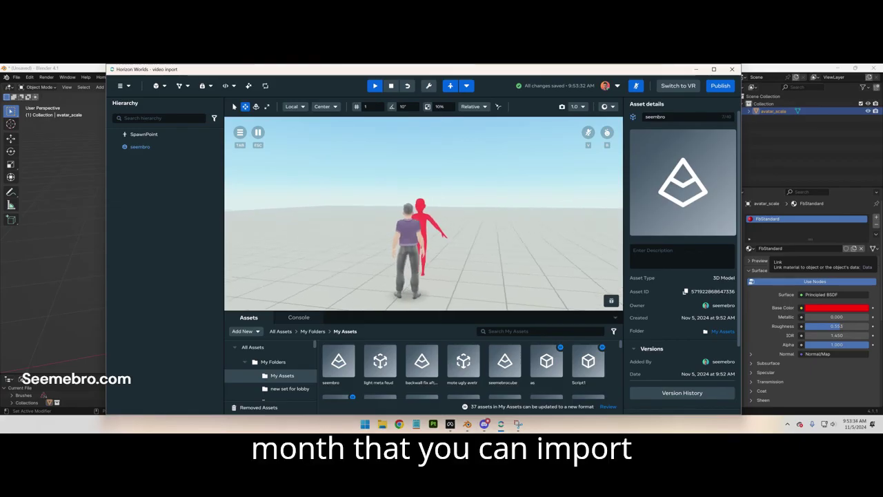